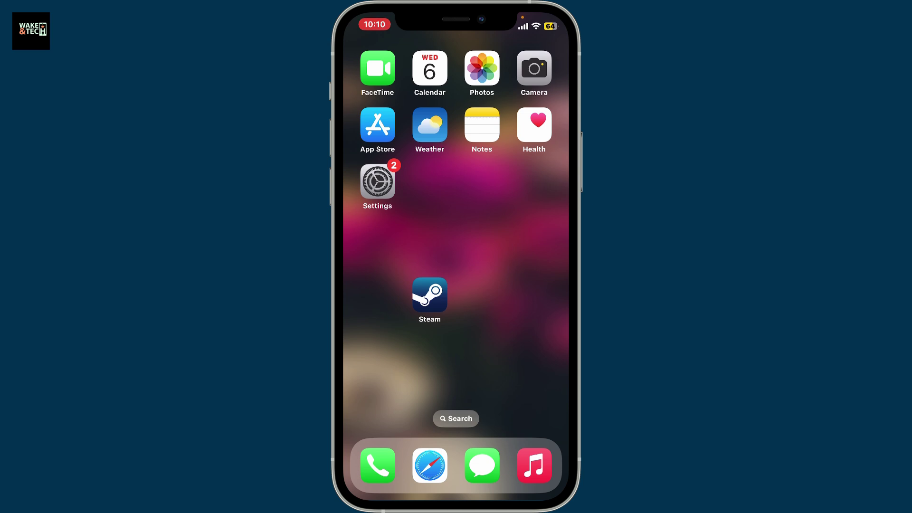
Step: In the Steam app's Steam Guard section, choose Add authenticator to trigger the emailed code
click(430, 294)
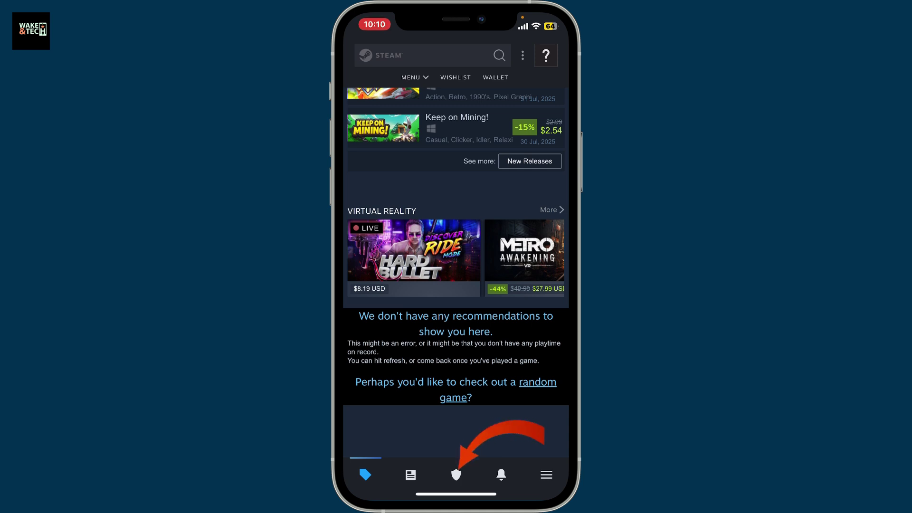
click(456, 474)
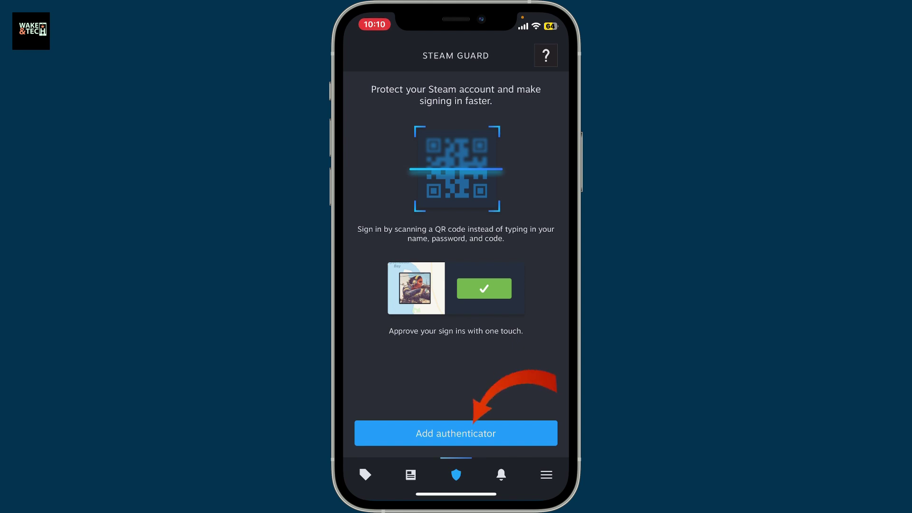
click(456, 433)
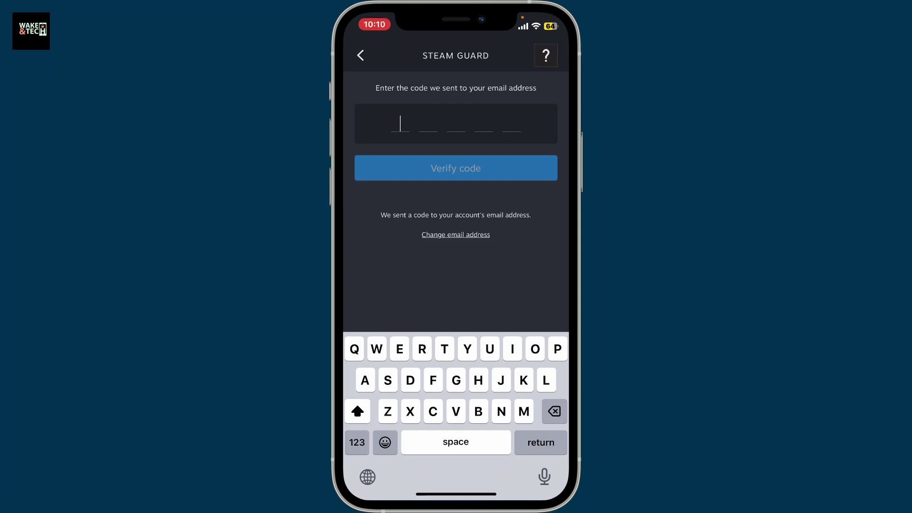
drag(456, 493, 459, 408)
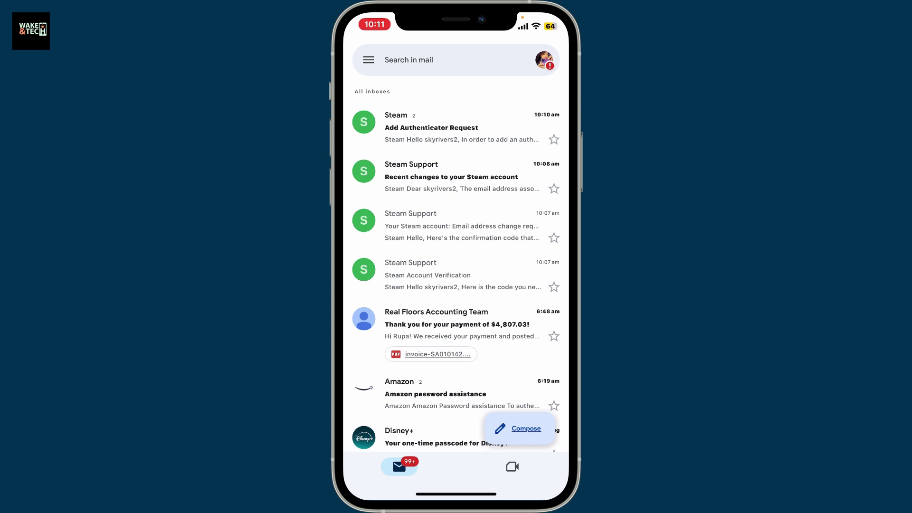
click(456, 127)
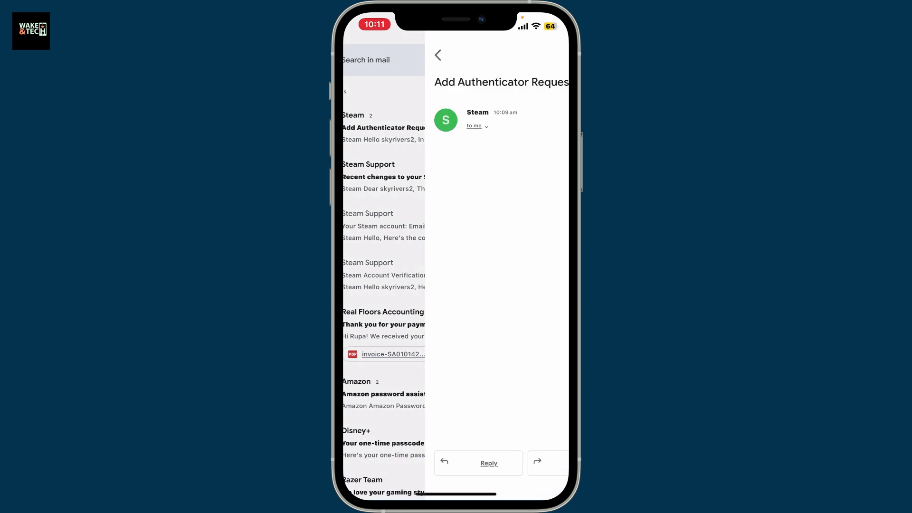
click(456, 279)
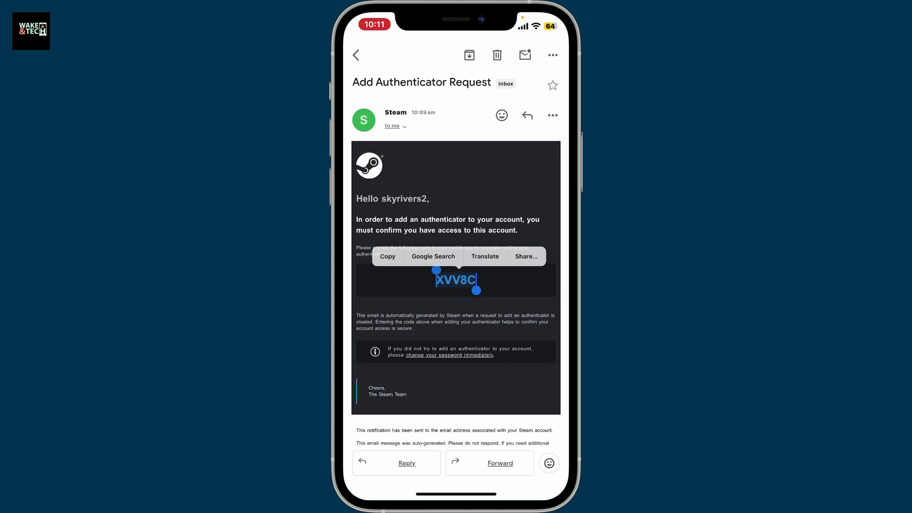
click(387, 254)
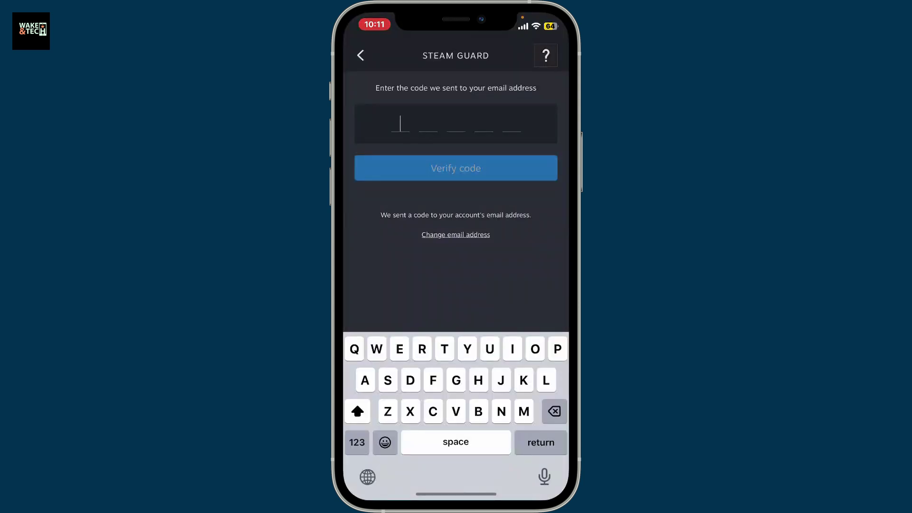
click(401, 123)
click(378, 100)
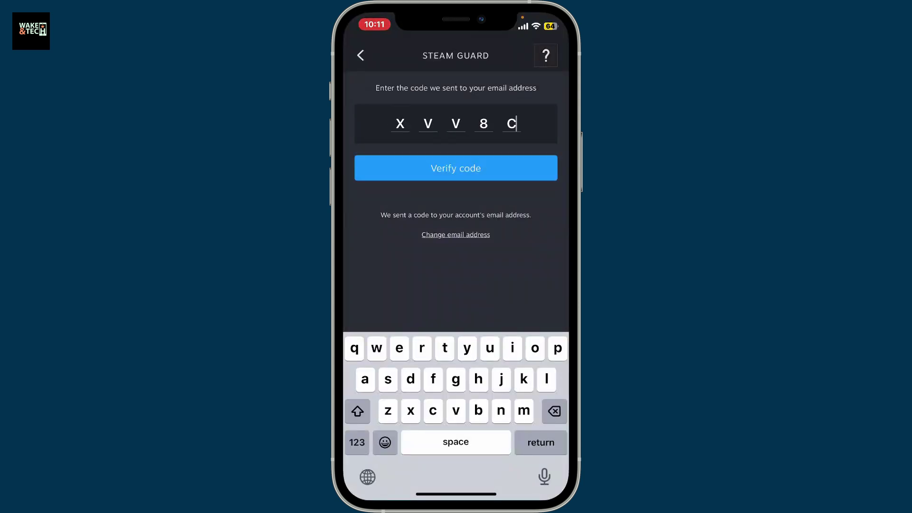
click(456, 167)
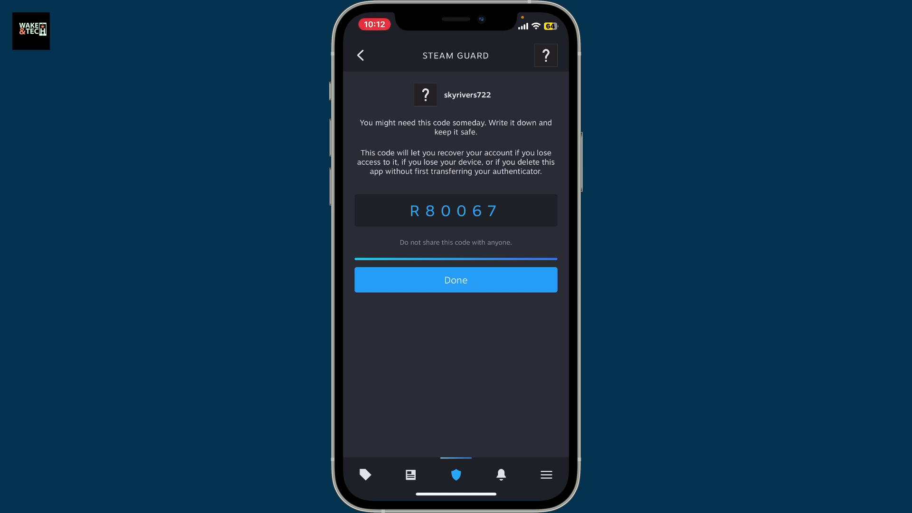
Step: Confirm the recovery code with Done to reach the Steam Guard QR scanner
click(456, 280)
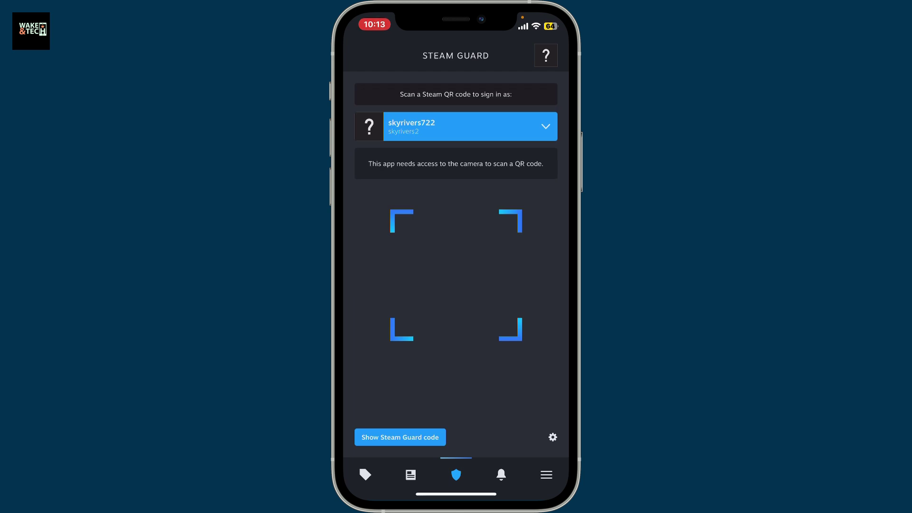
Step: Switch to the Store tab to show Steam's featured games
click(365, 475)
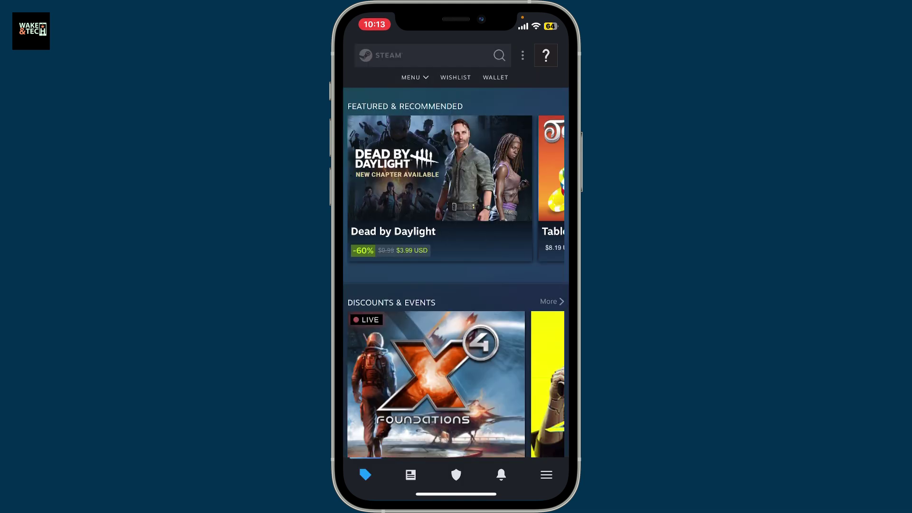